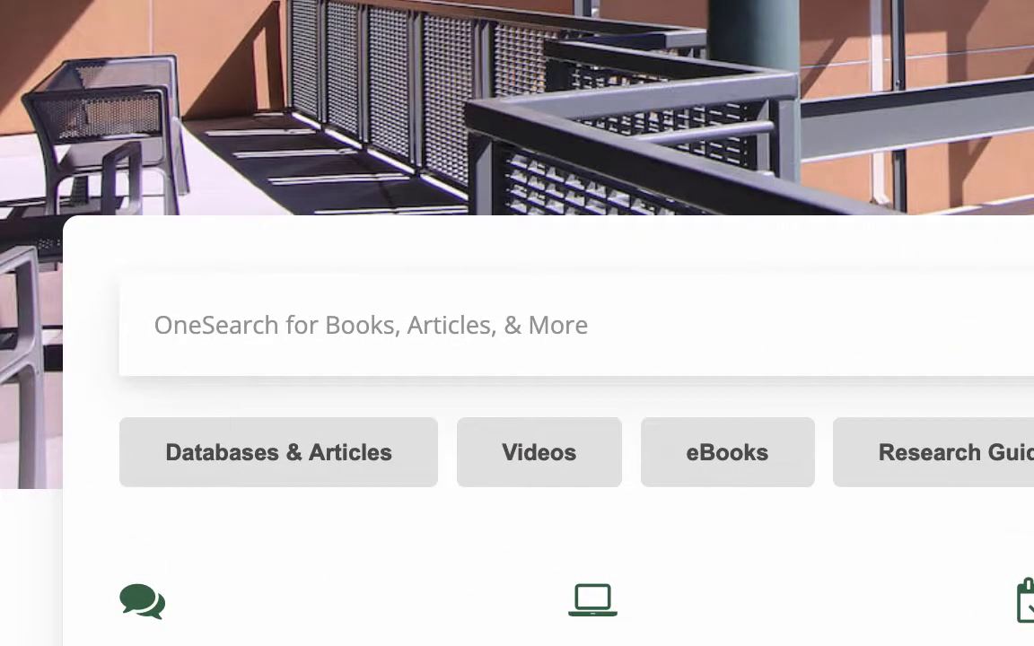
Step: Open Statista from the library's A–Z Databases list filtered to the letter S
left_click(182, 455)
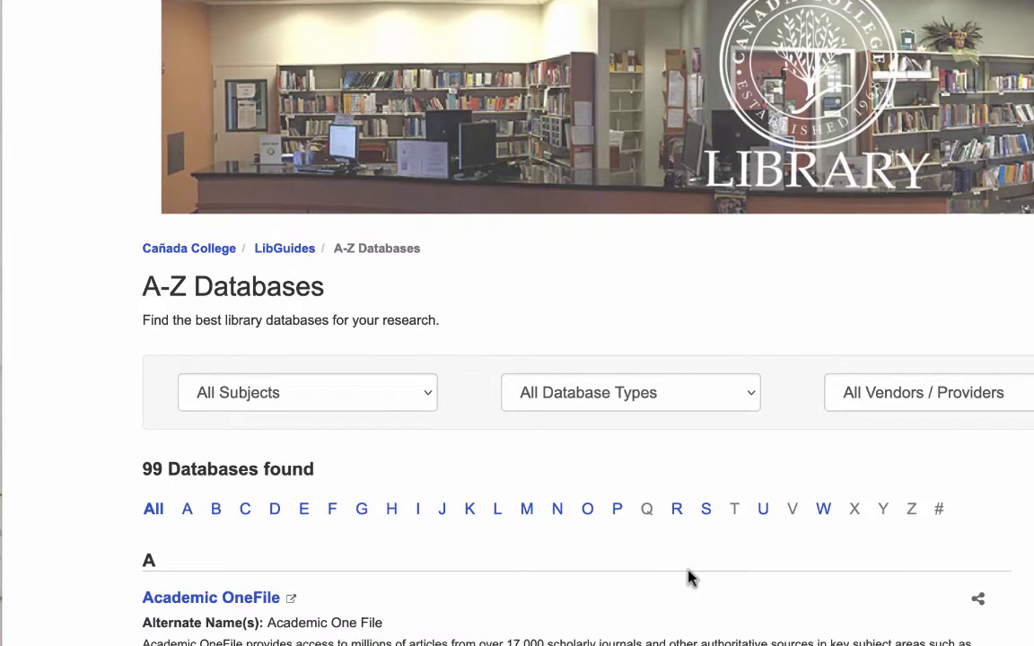
left_click(707, 509)
scroll(704, 595, "down", 4)
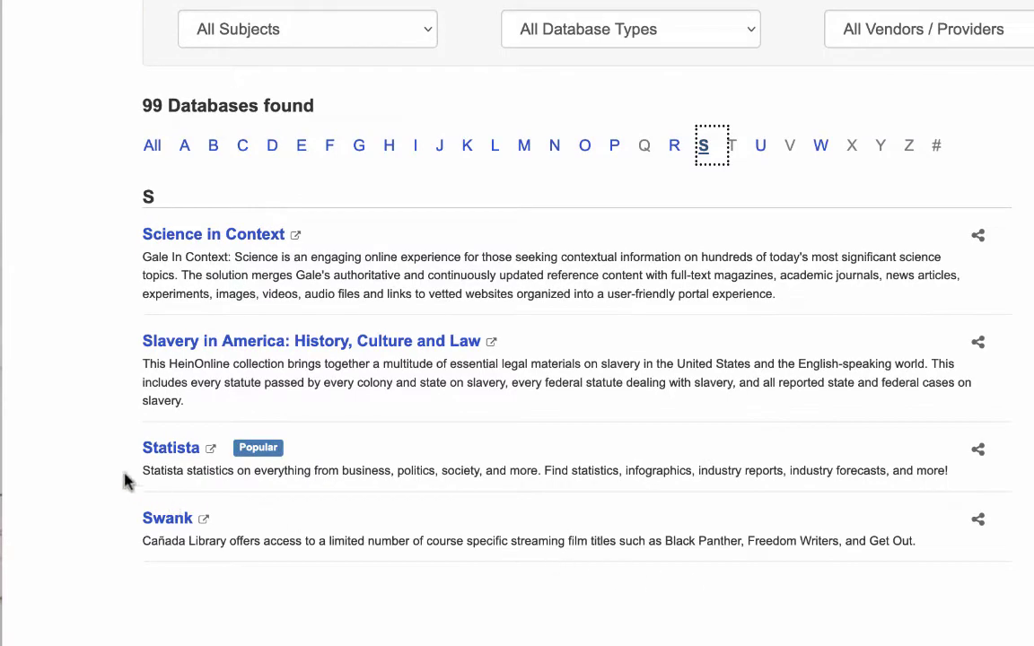
left_click(153, 453)
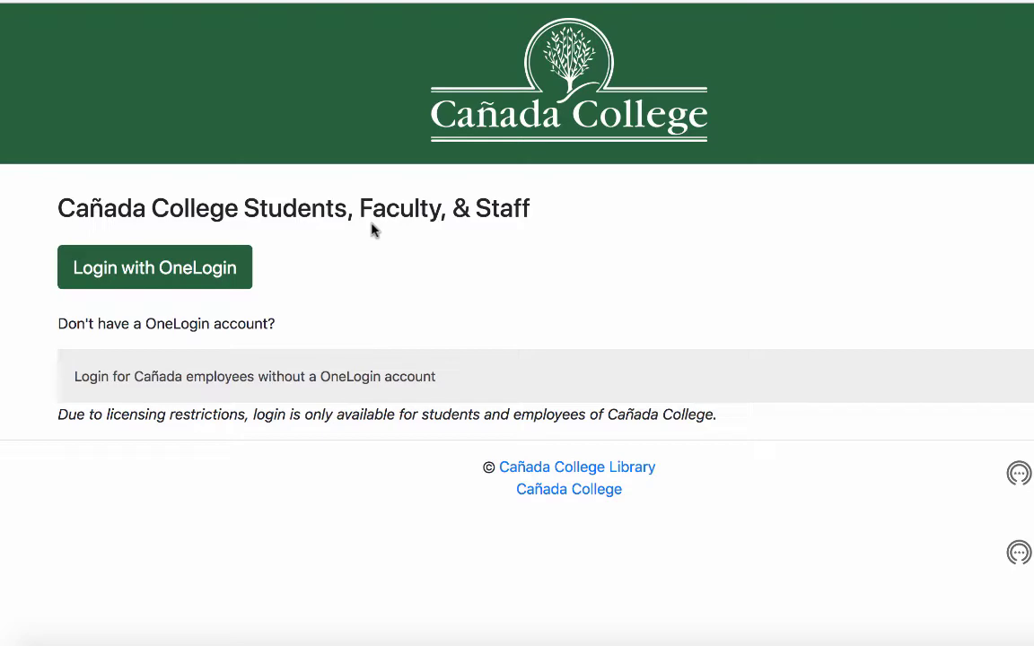
Step: Sign in with the college's OneLogin account and search Statista for 'fashion industry'
left_click(224, 271)
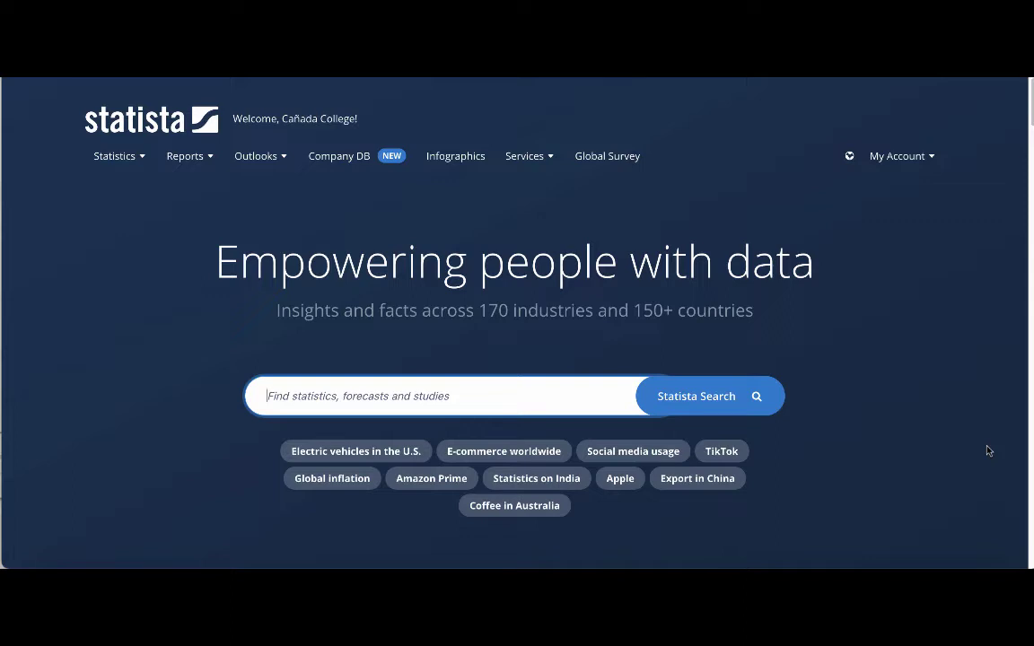
type("fashion")
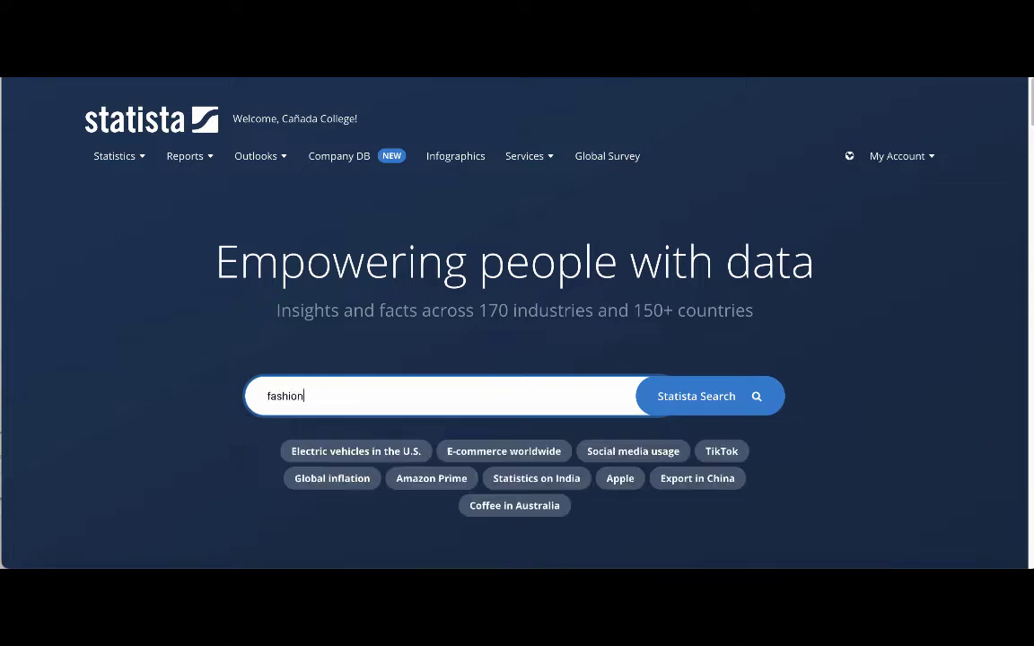
type(" industry")
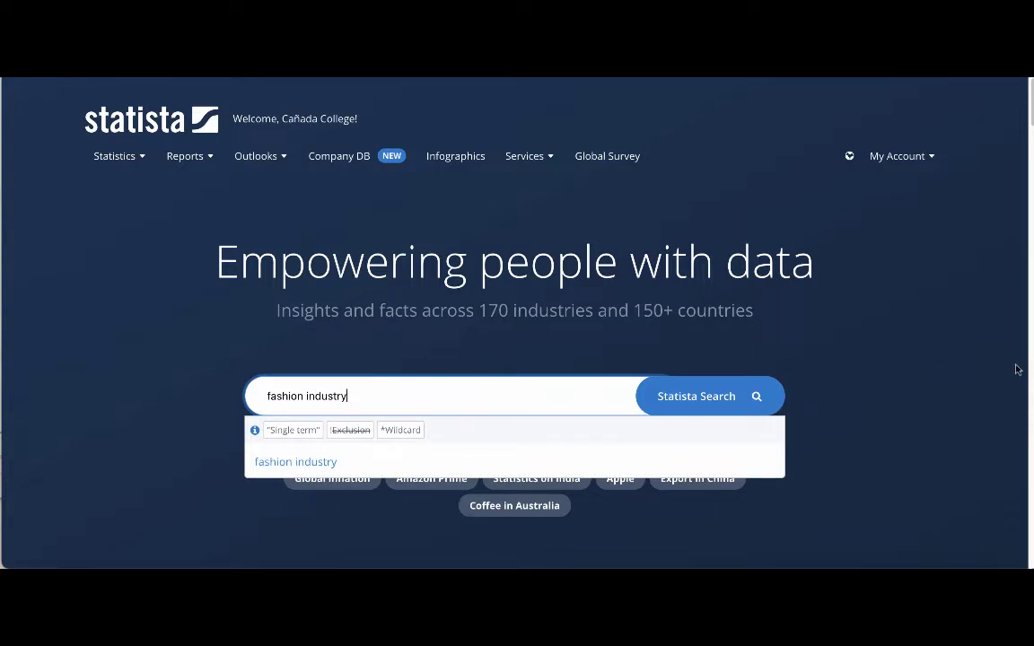
left_click(701, 409)
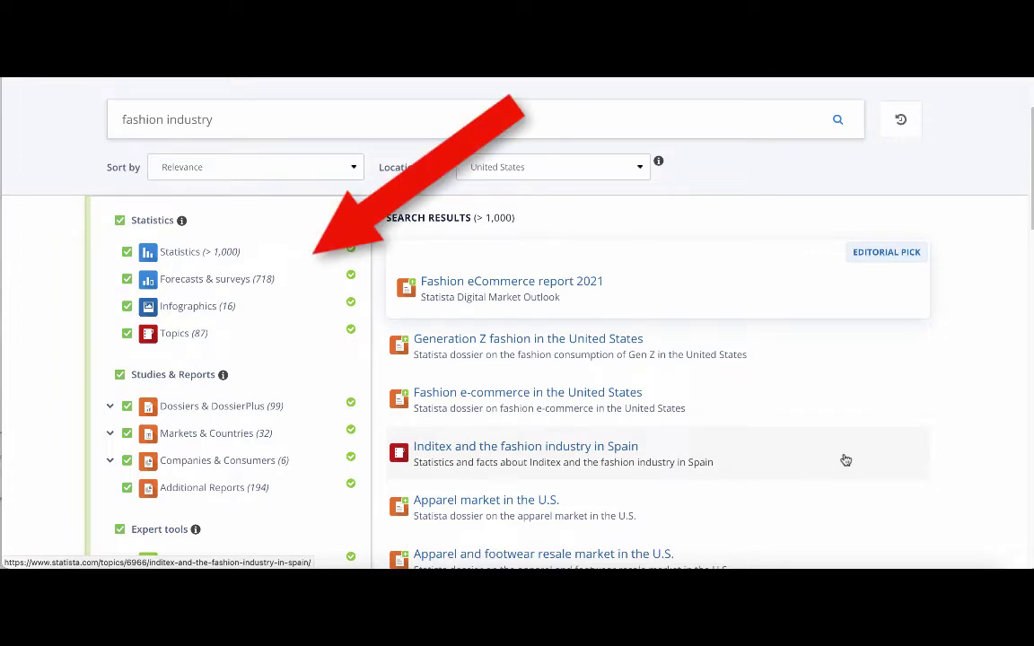
Step: Scroll the fashion industry results down to the 'Generation Z fashion in the United States' dossier
scroll(845, 459, "down", 2)
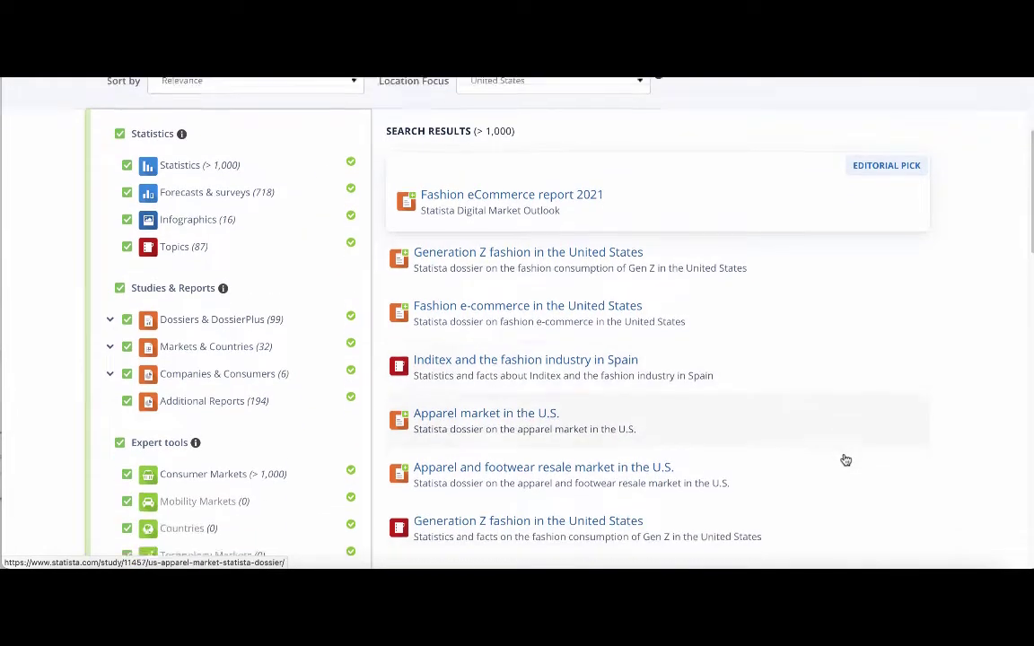
scroll(845, 459, "down", 1)
scroll(845, 459, "down", 1)
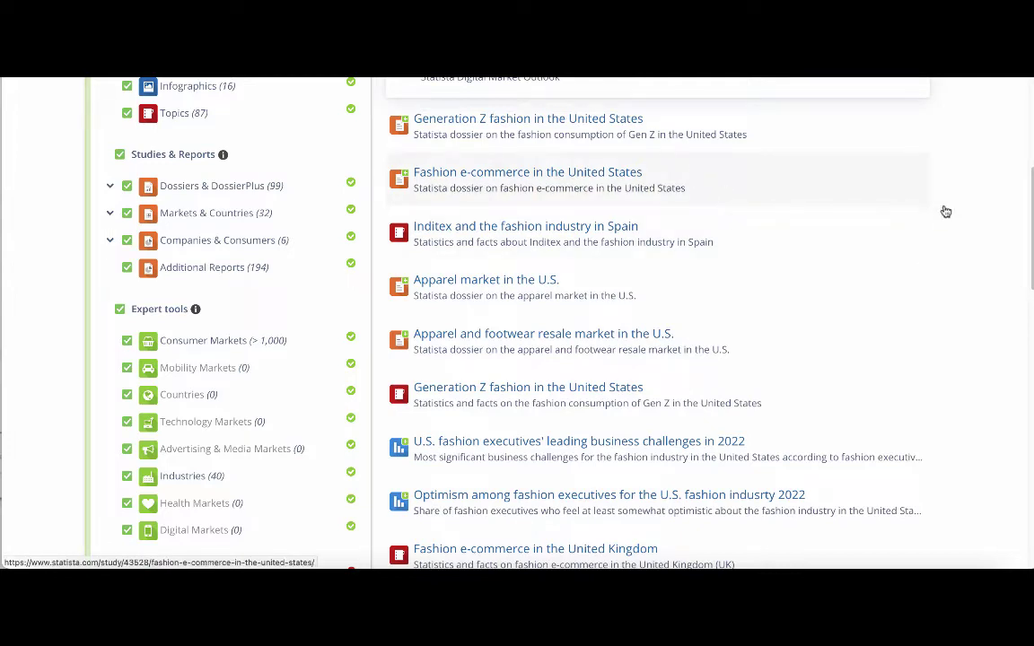
Step: Open the Generation Z fashion dossier and scroll past its download options to the table of contents
left_click(584, 124)
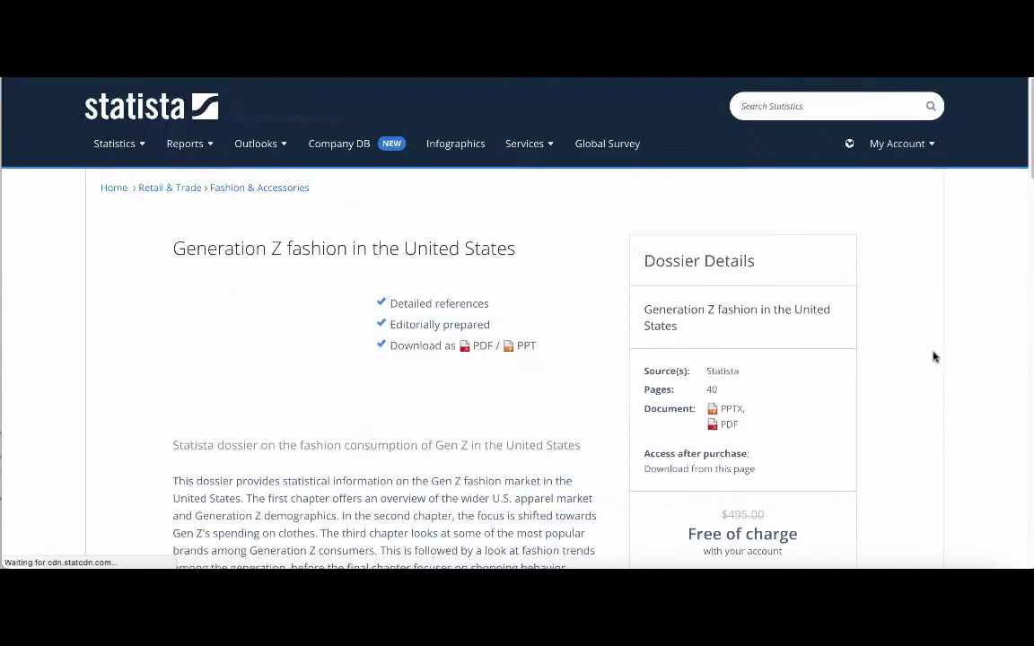
scroll(888, 429, "down", 5)
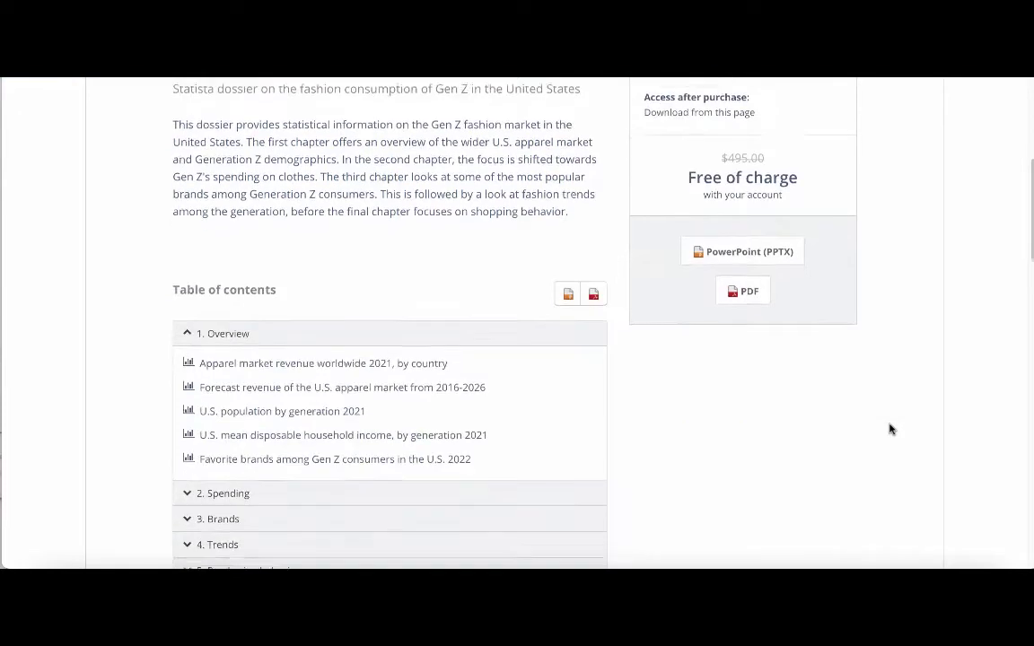
scroll(890, 429, "down", 2)
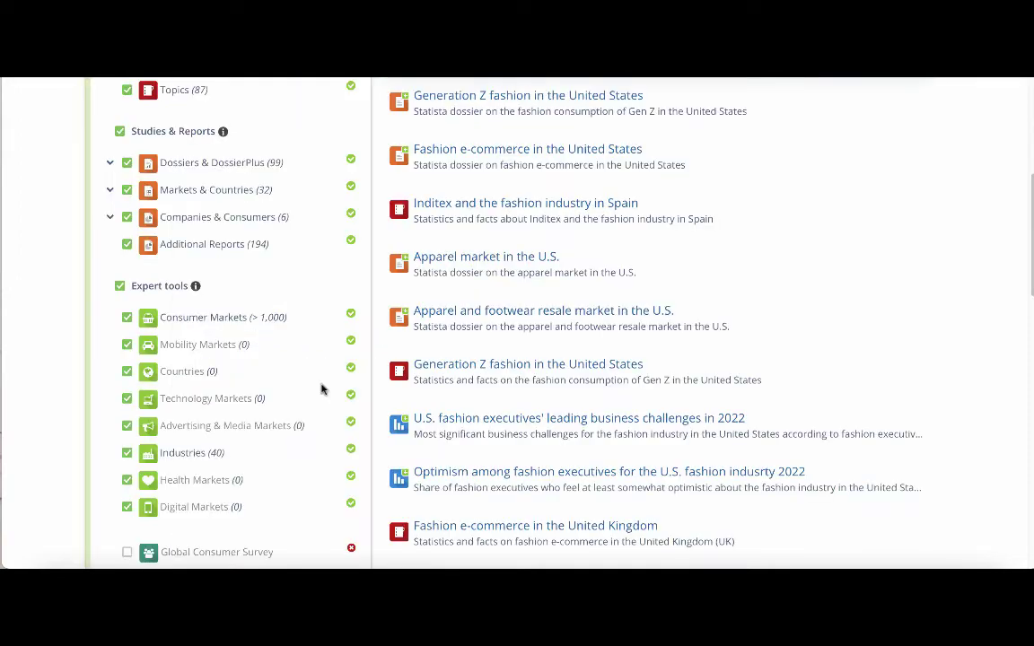
Step: Filter the results to region North America and country United States, then refresh the search
scroll(323, 387, "down", 4)
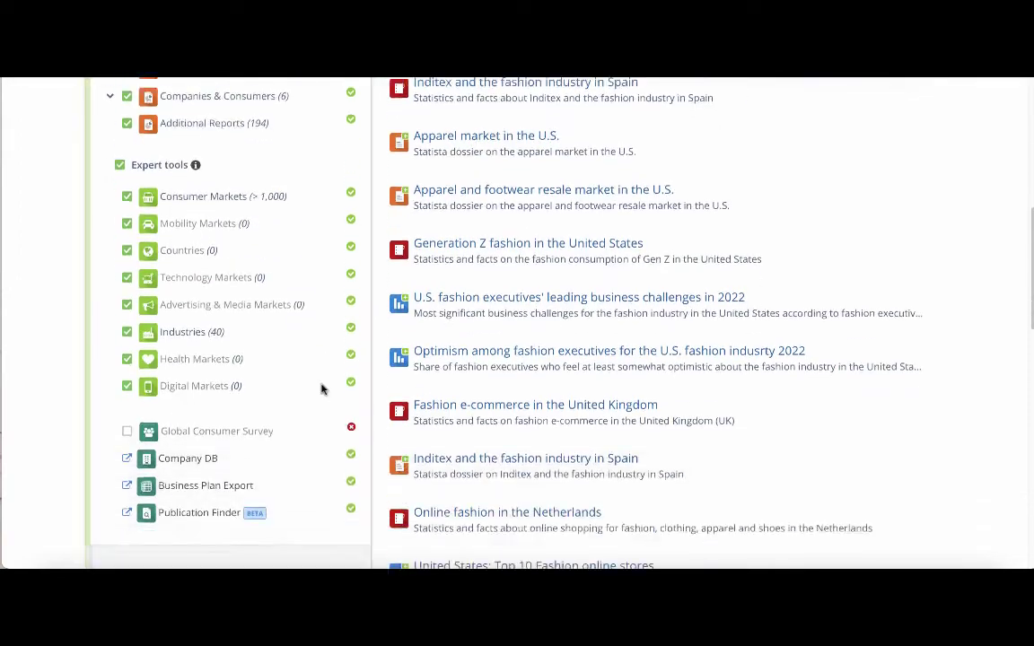
scroll(323, 387, "down", 5)
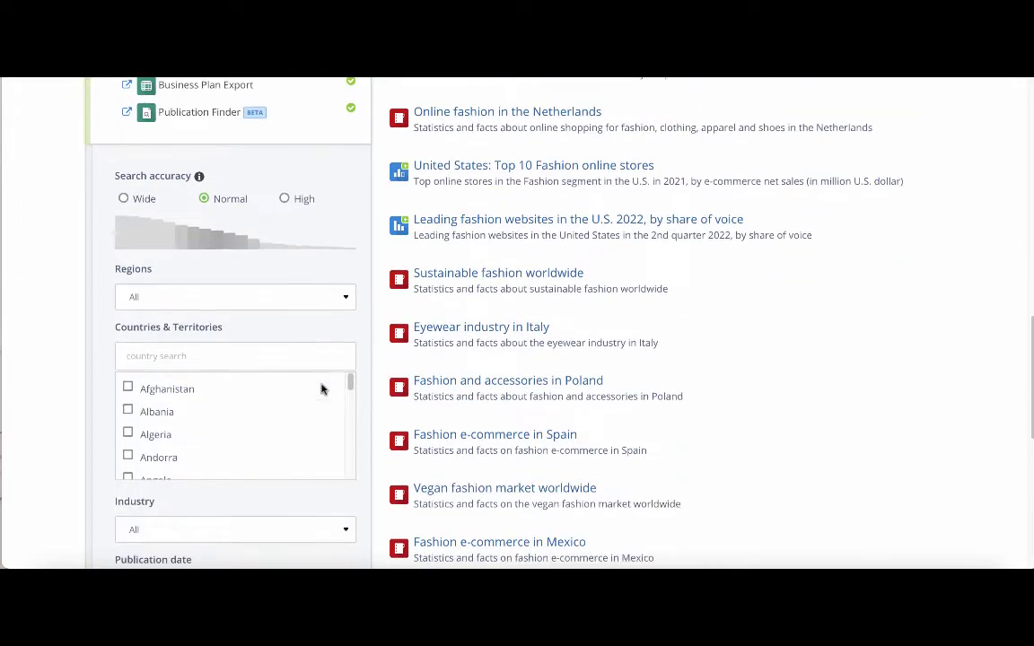
left_click(324, 308)
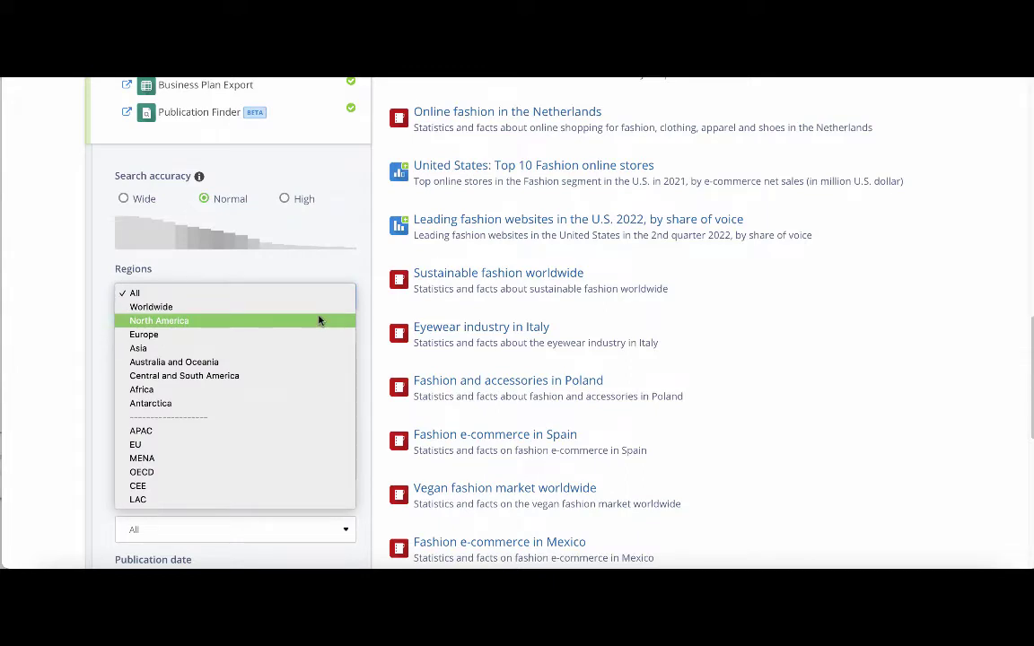
left_click(319, 320)
left_click(127, 432)
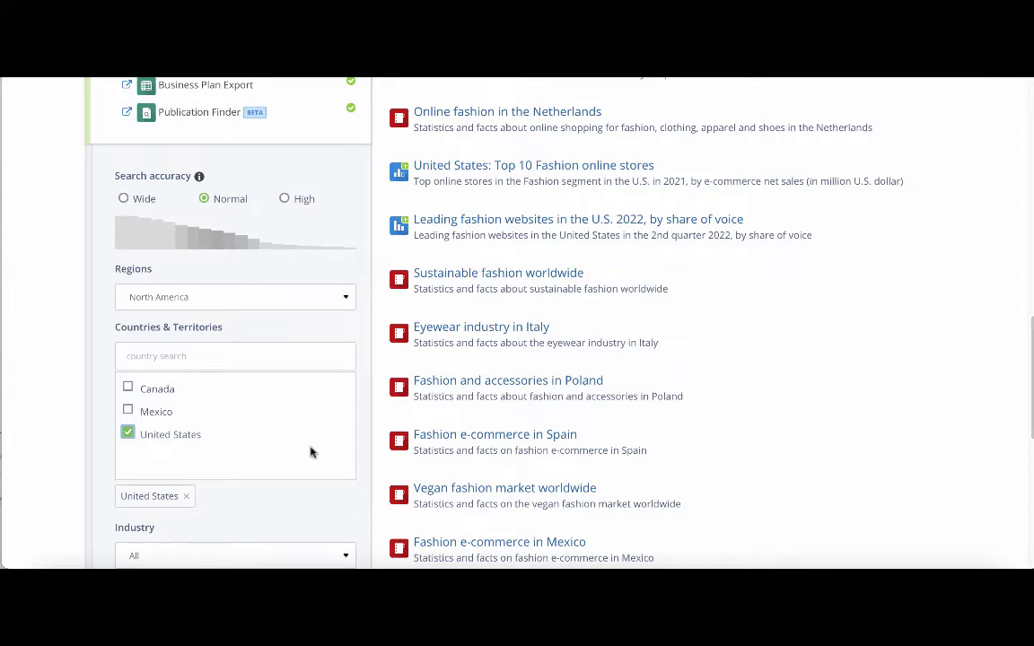
scroll(309, 451, "down", 3)
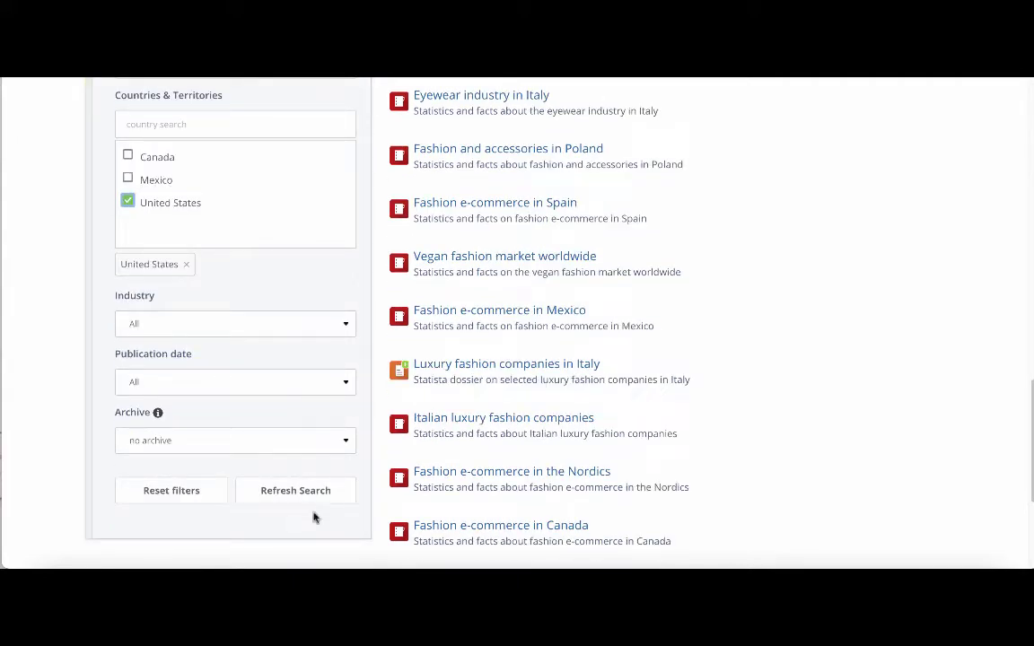
scroll(215, 229, "down", 1)
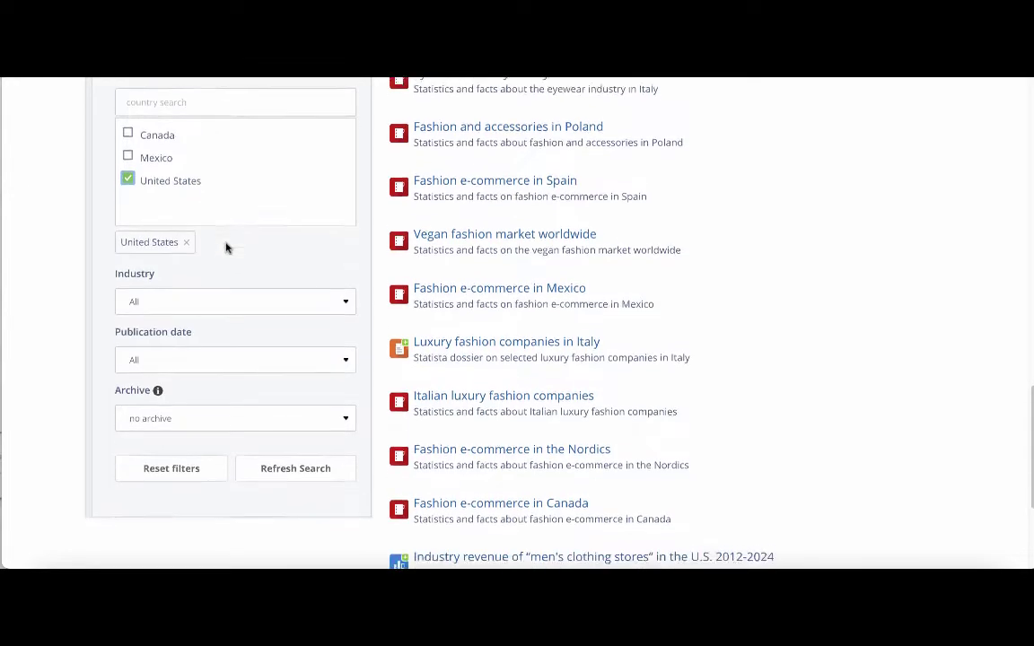
left_click(283, 459)
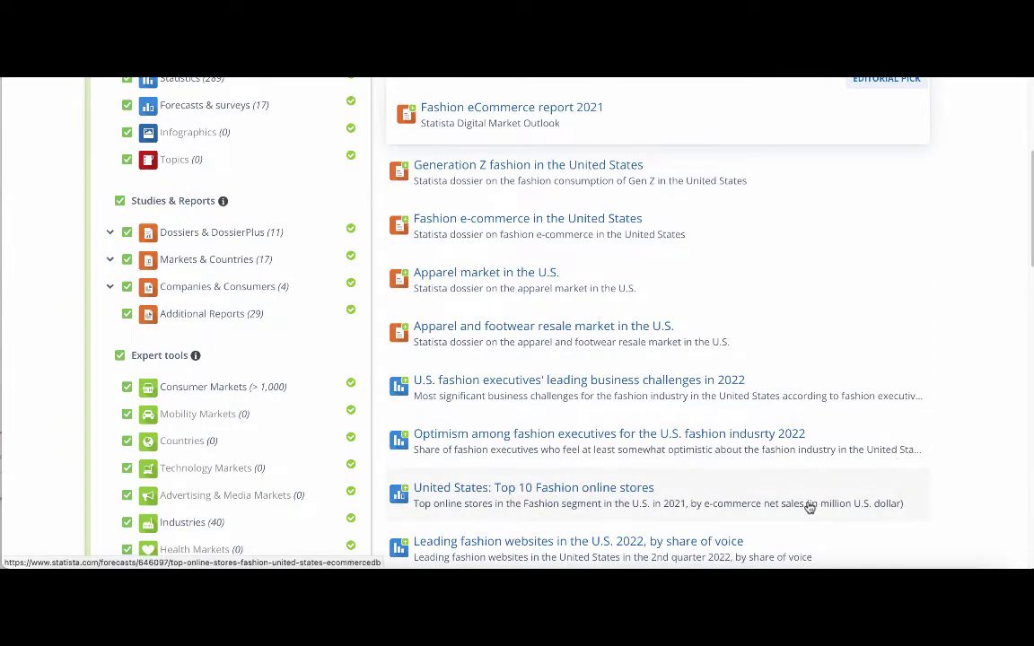
Step: Download the 'United States: Top 10 Fashion online stores' statistic as an XLS file
left_click(613, 495)
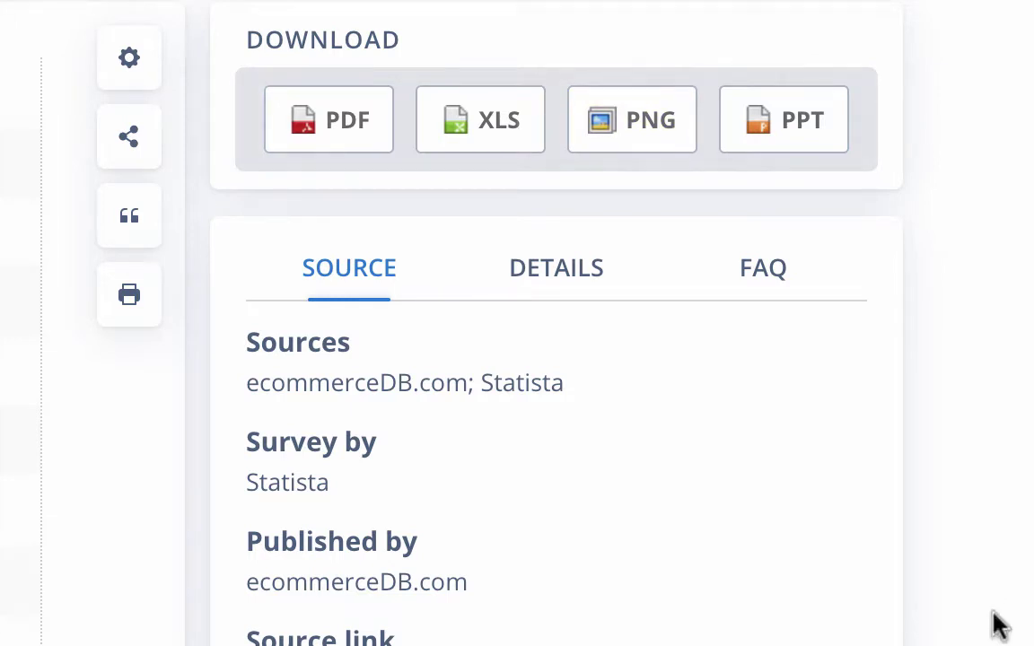
left_click(473, 141)
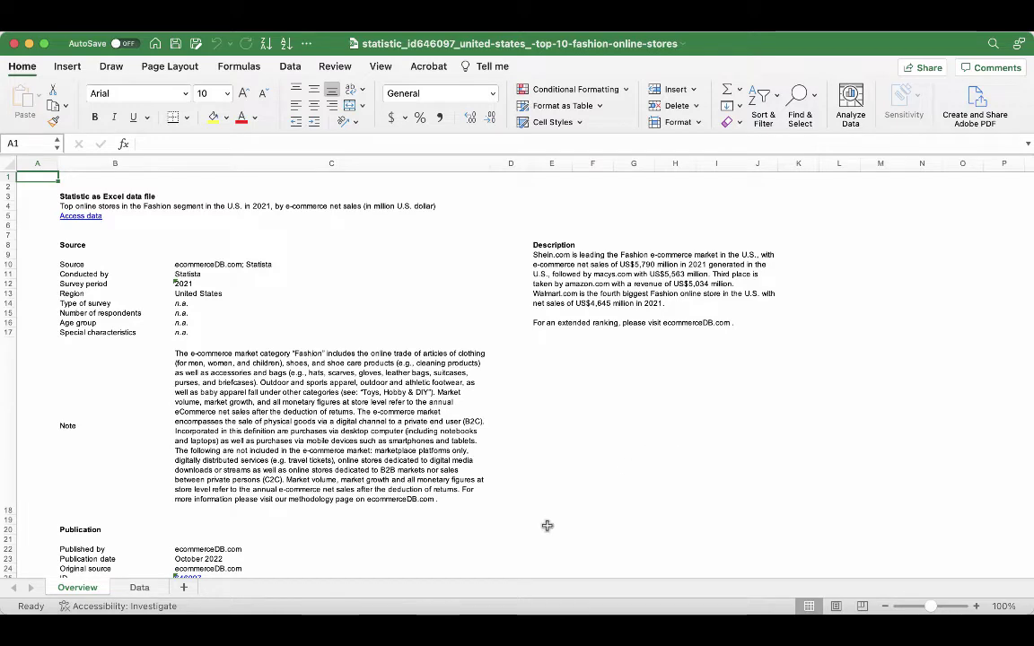
Step: View the ten stores' 2021 net sales on the workbook's Data sheet
left_click(139, 588)
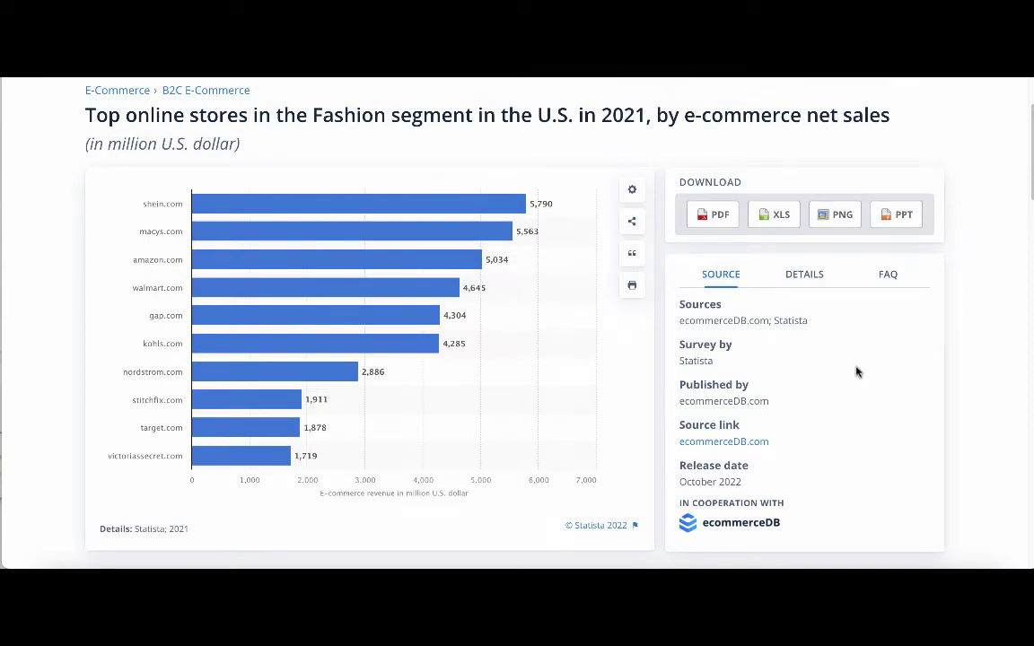
Step: Check the statistic's region and survey period, then switch the chart from line to table view
left_click(813, 277)
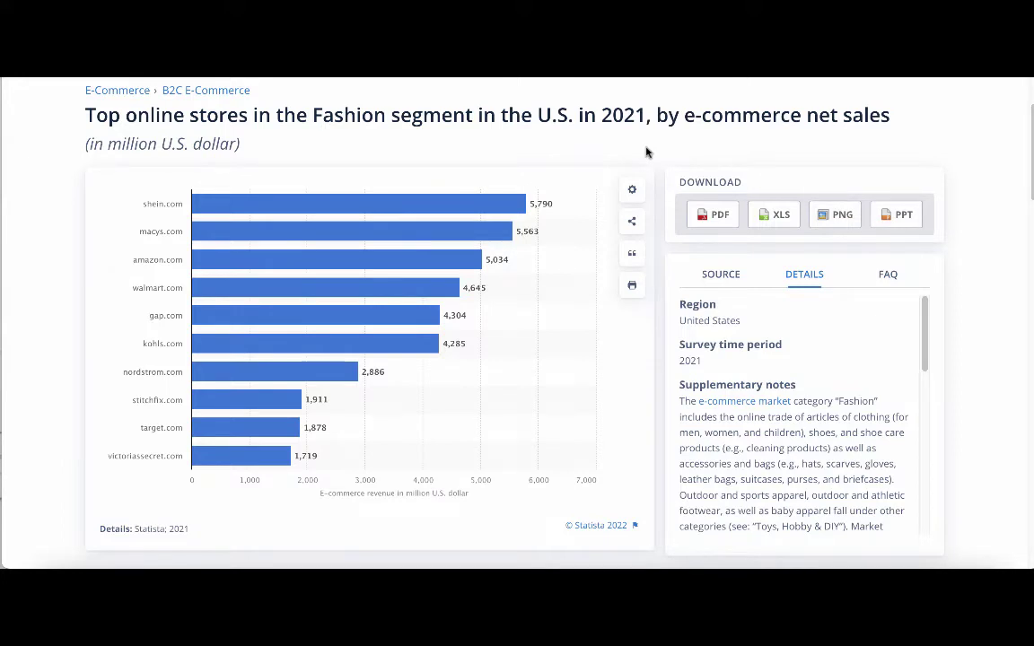
left_click(632, 191)
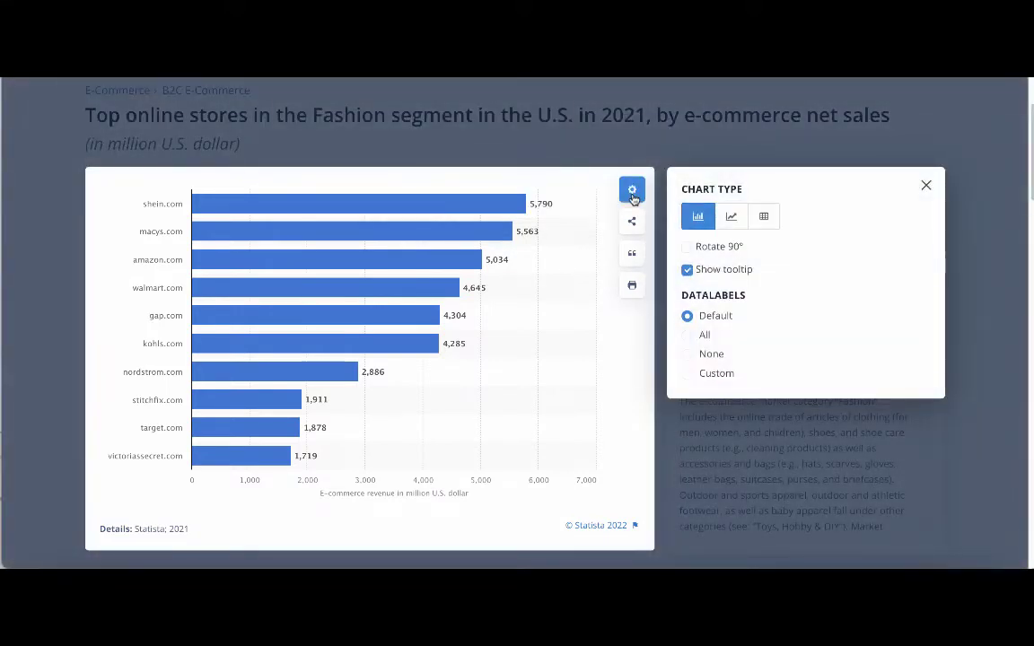
left_click(729, 218)
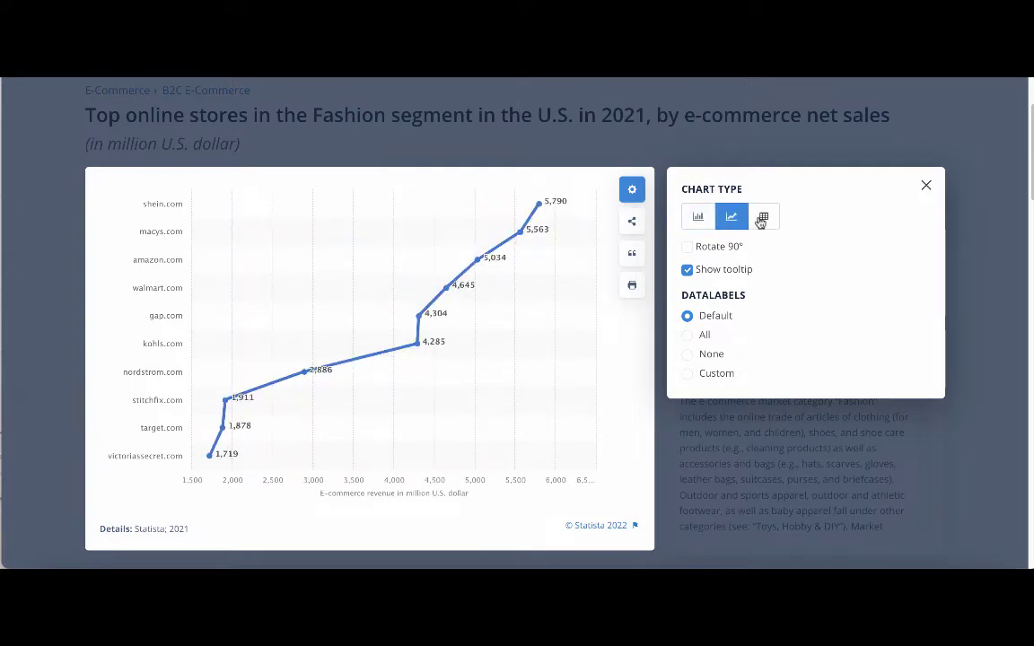
left_click(763, 216)
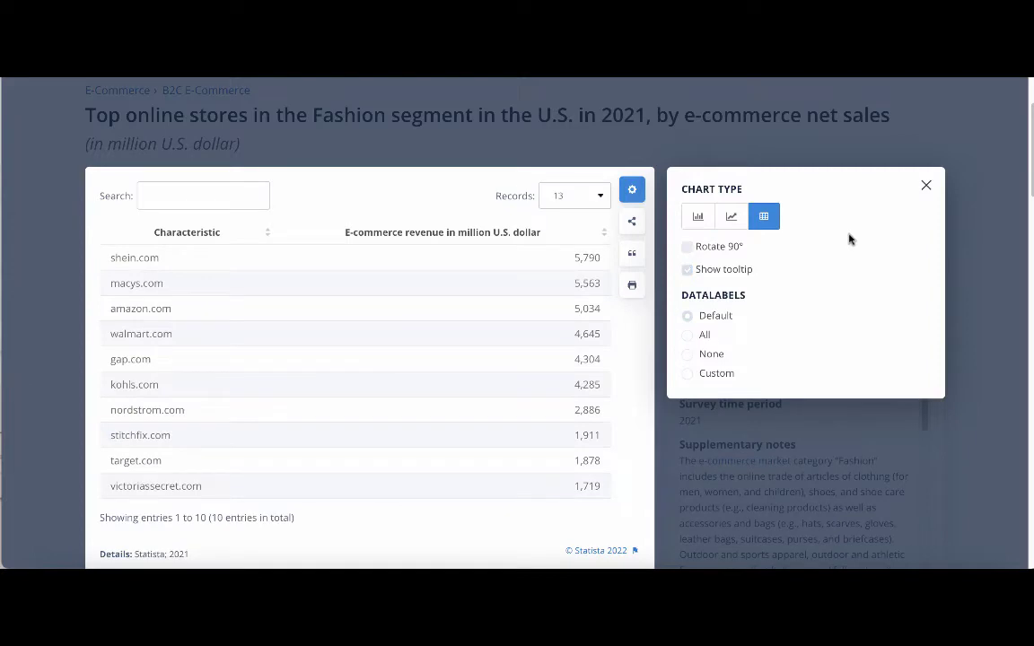
left_click(655, 257)
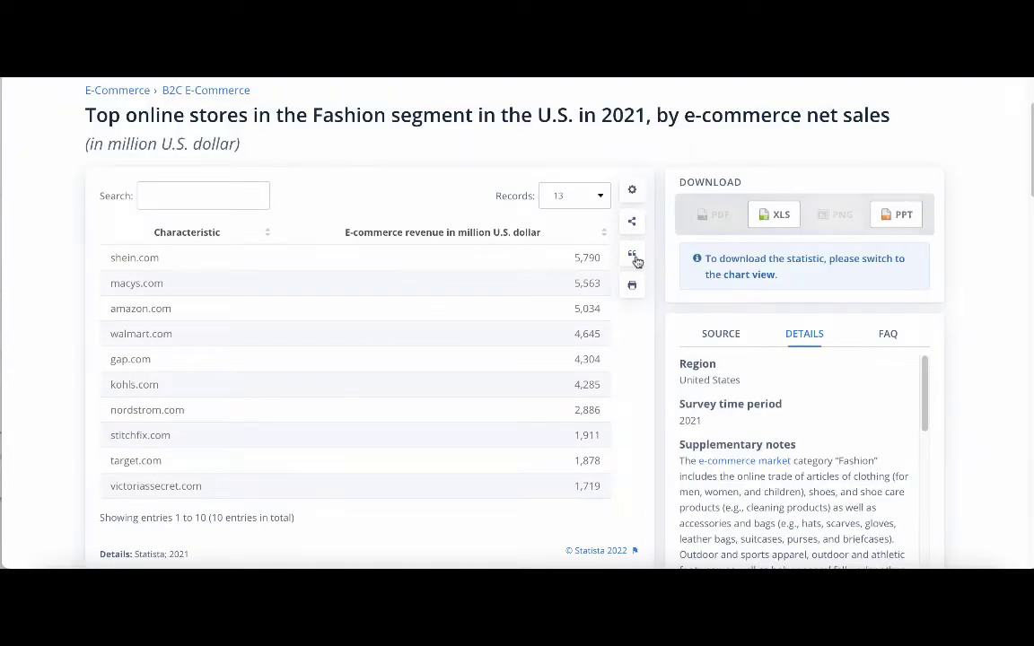
Step: Set the statistic's citation style to MLA in the cite popup, then close it
left_click(633, 258)
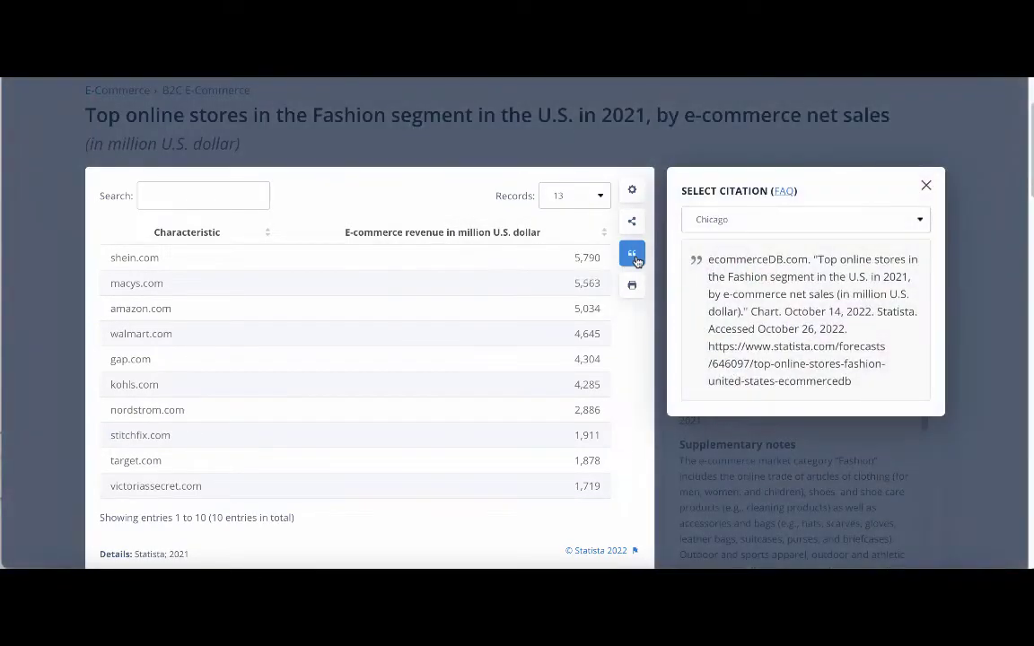
left_click(773, 231)
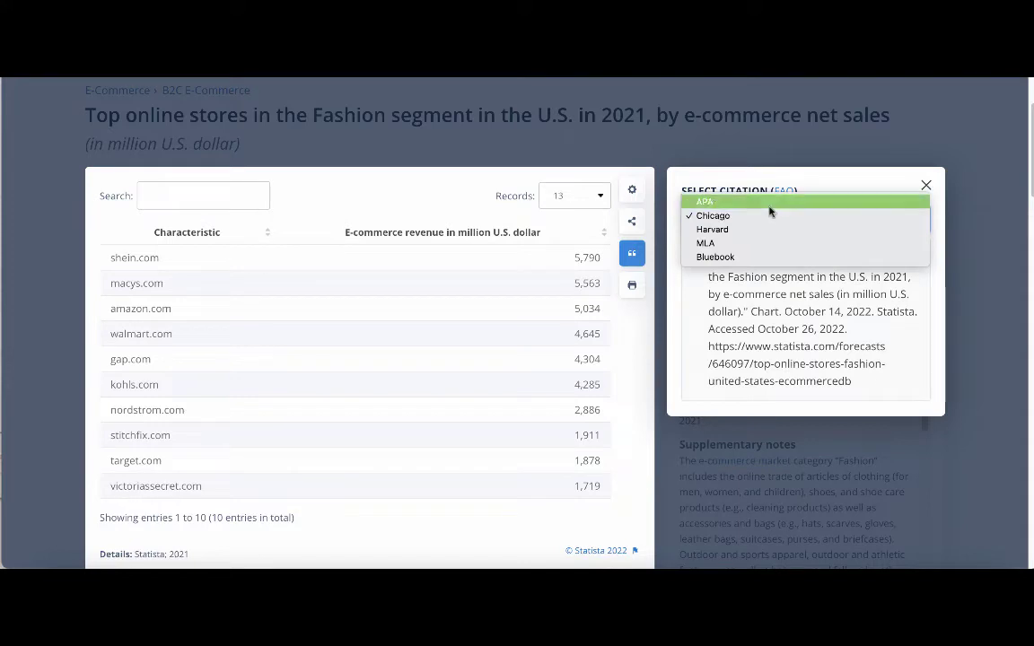
left_click(768, 208)
left_click(770, 222)
left_click(769, 228)
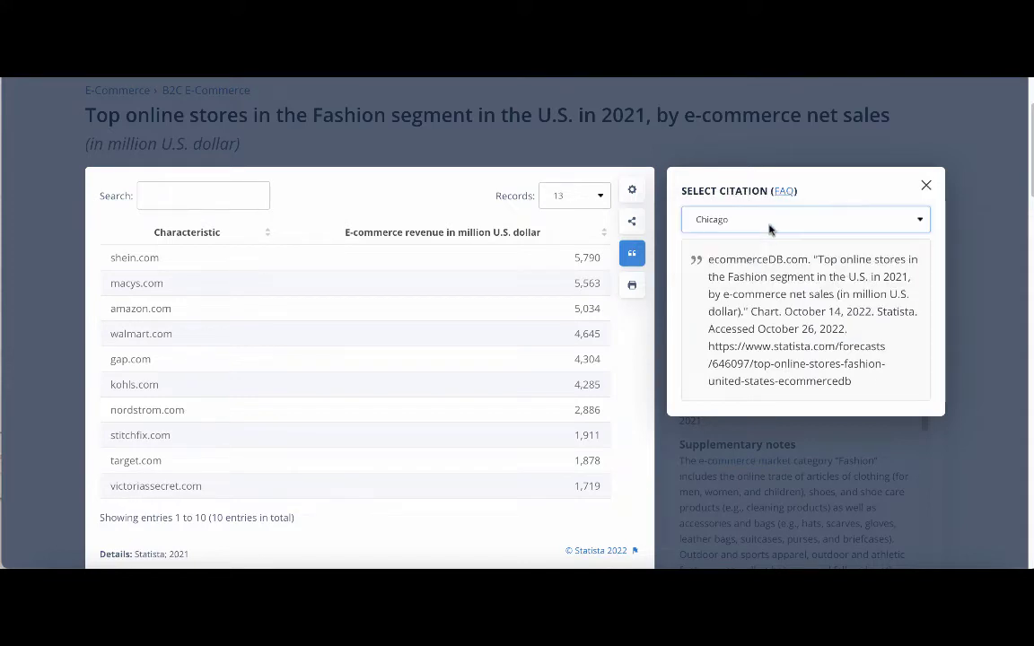
left_click(769, 228)
left_click(768, 242)
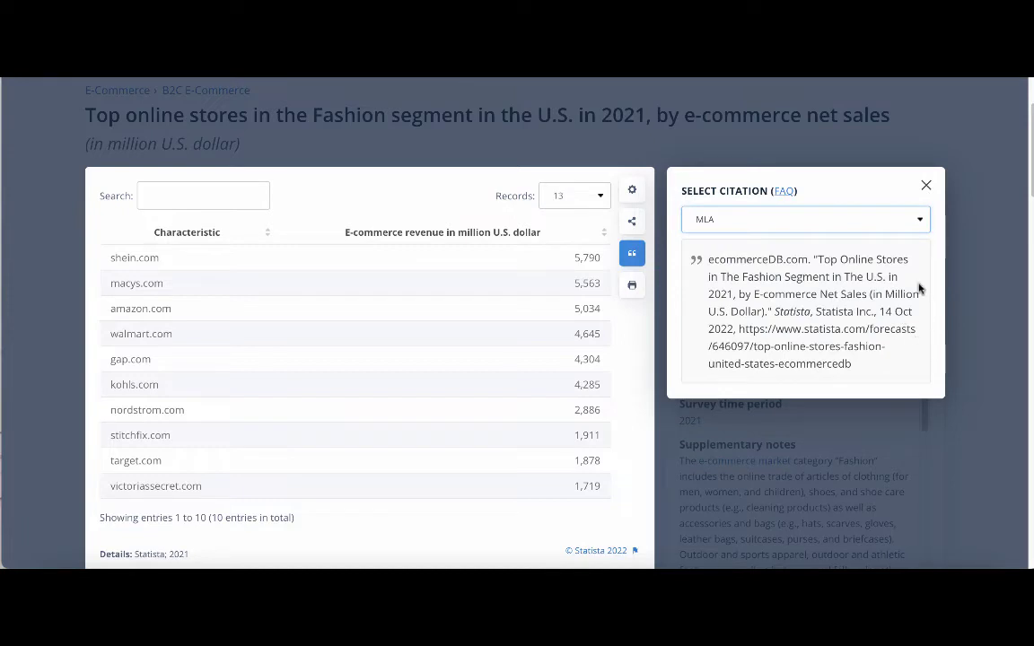
left_click(926, 186)
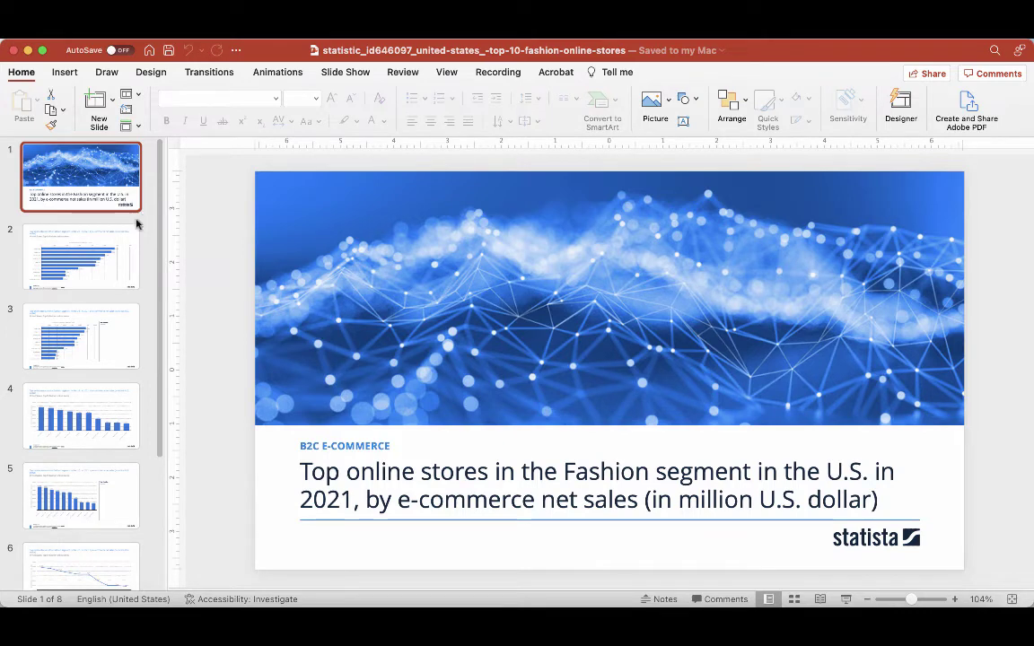
Step: Step through slides 2 to 8, ending on the source and methodology slide
left_click(83, 261)
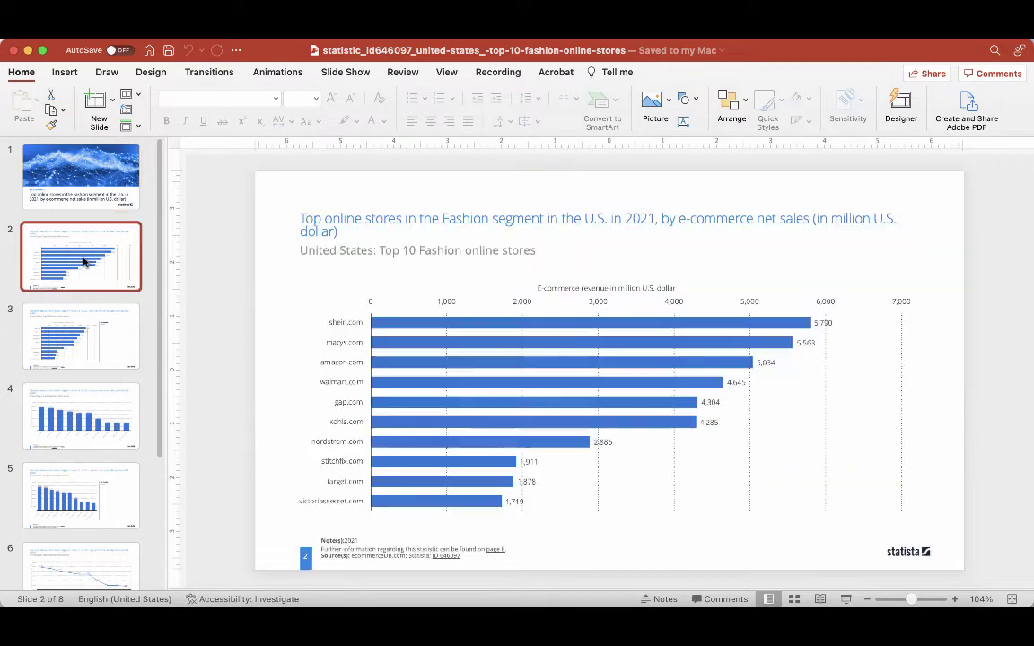
left_click(79, 338)
left_click(79, 425)
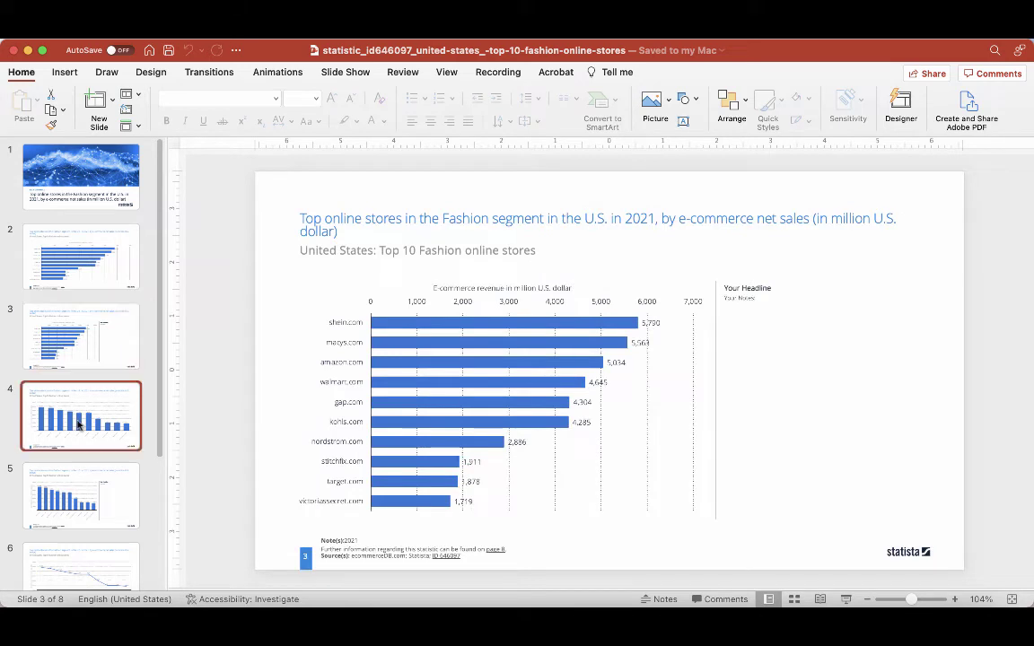
left_click(63, 489)
left_click(70, 567)
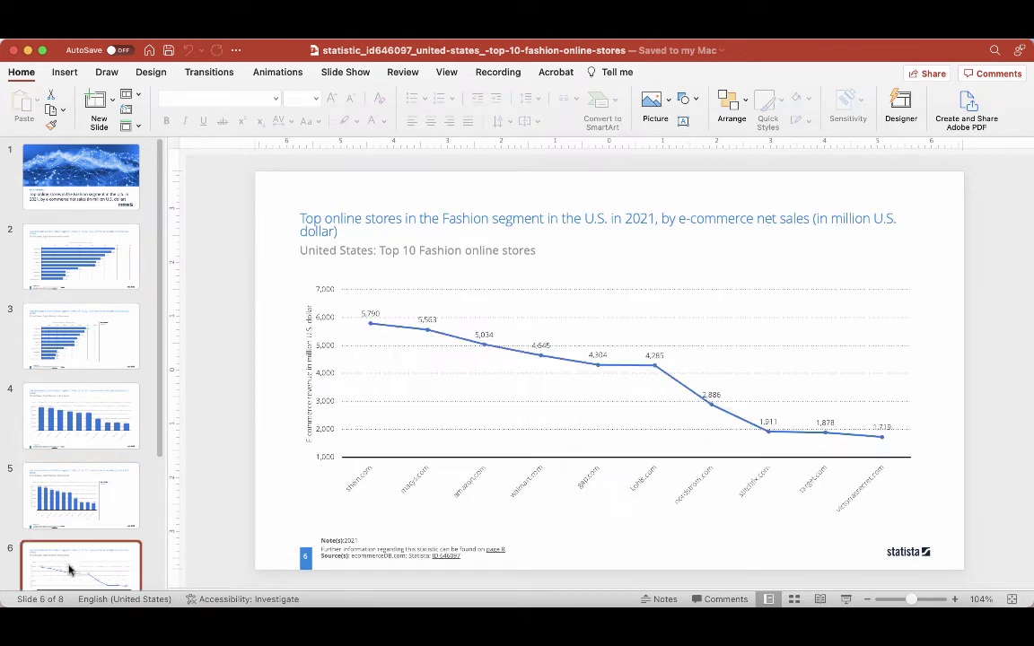
scroll(76, 489, "down", 3)
scroll(77, 485, "down", 2)
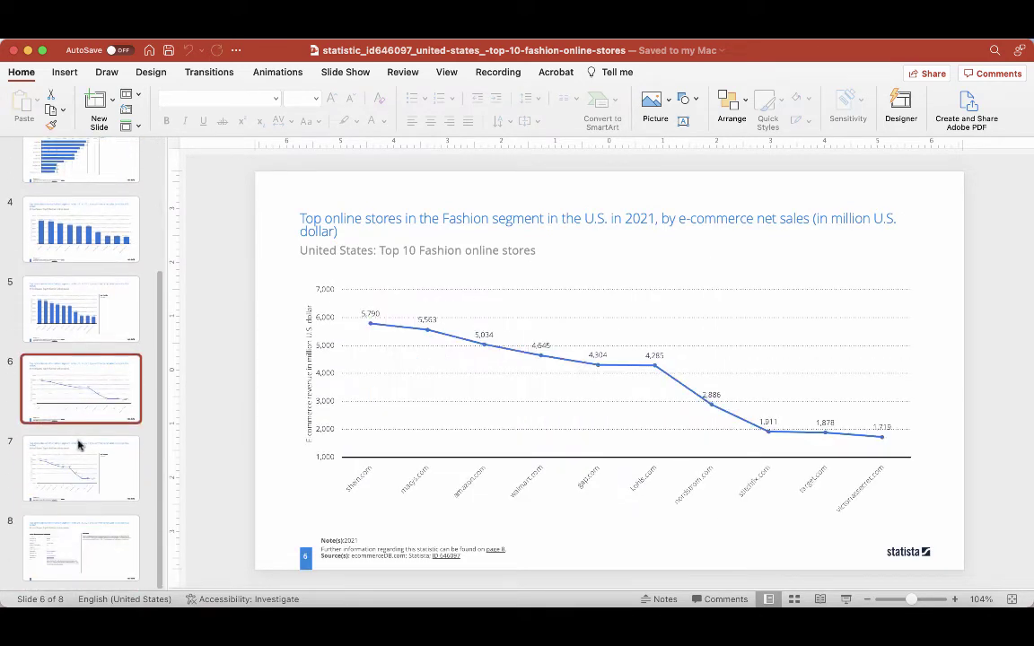
left_click(76, 457)
left_click(81, 563)
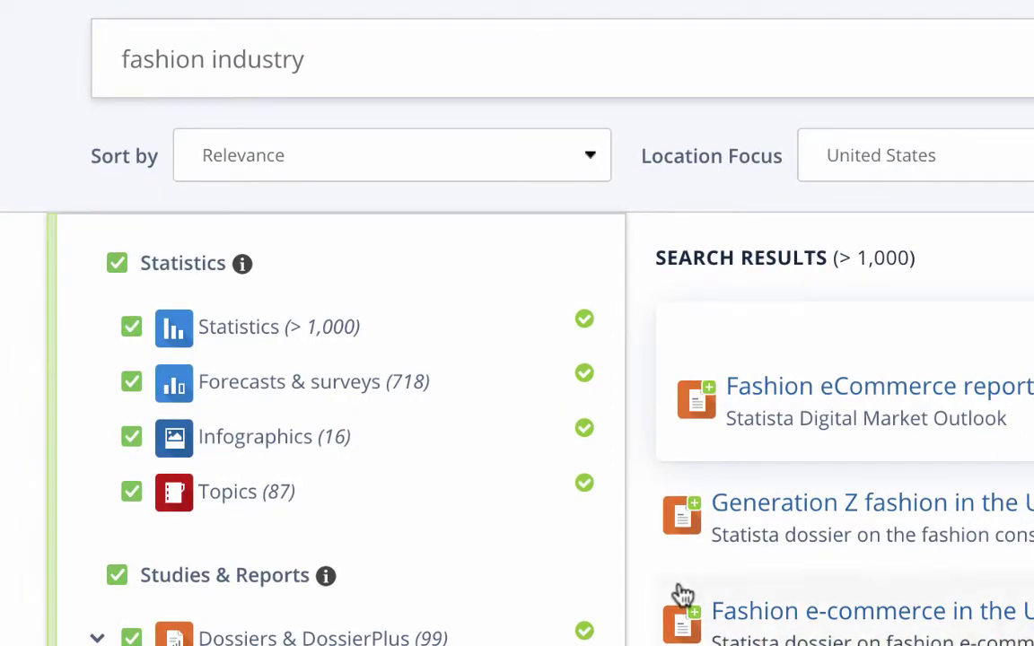
Step: Filter the fashion industry results to Infographics only and scroll through the 16 matches
left_click(303, 451)
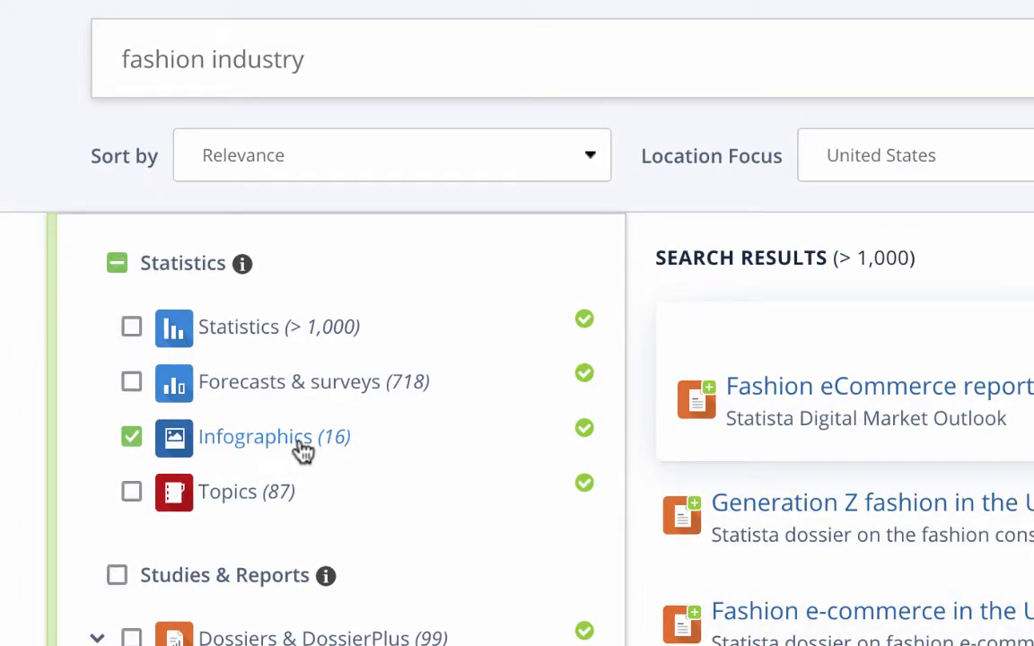
scroll(302, 451, "down", 6)
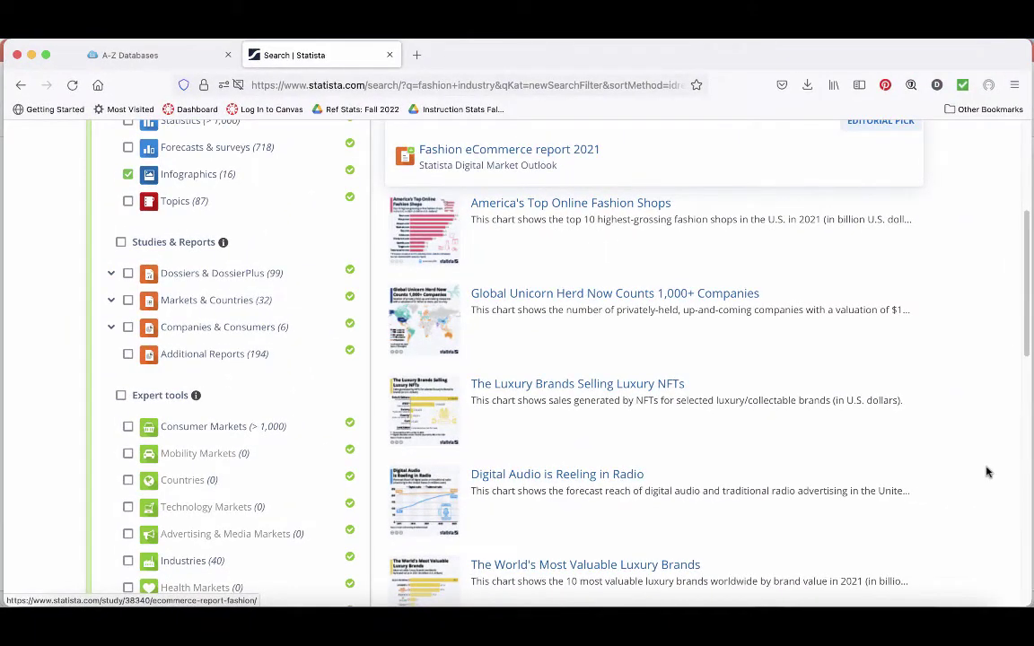
Step: Open the 'America's Top Online Fashion Shops' infographic and scroll past the top 10 chart to Citation
left_click(647, 206)
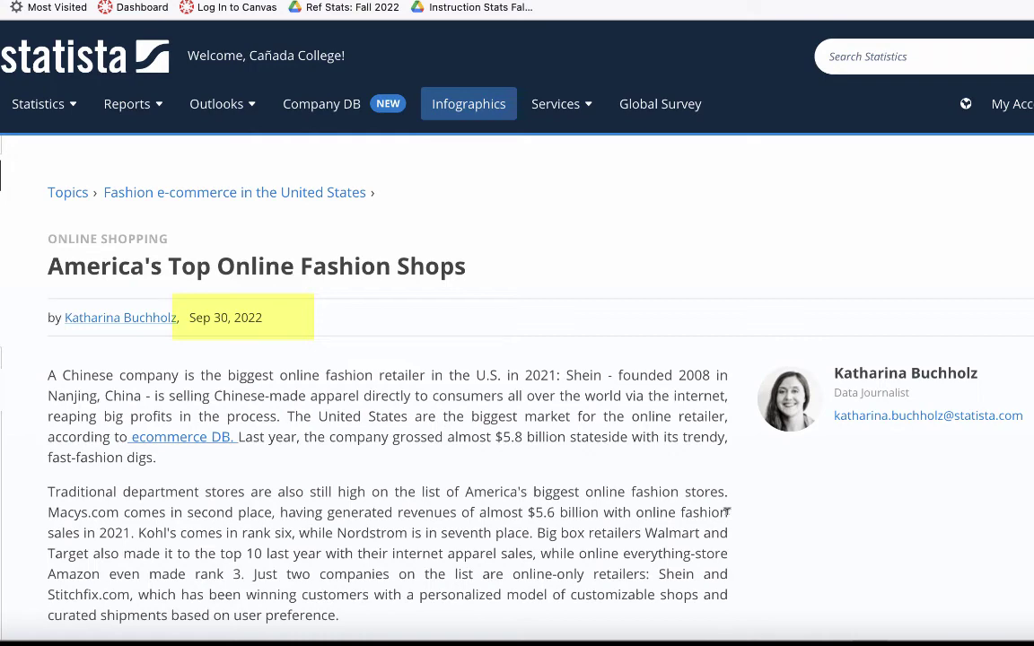
scroll(727, 510, "down", 3)
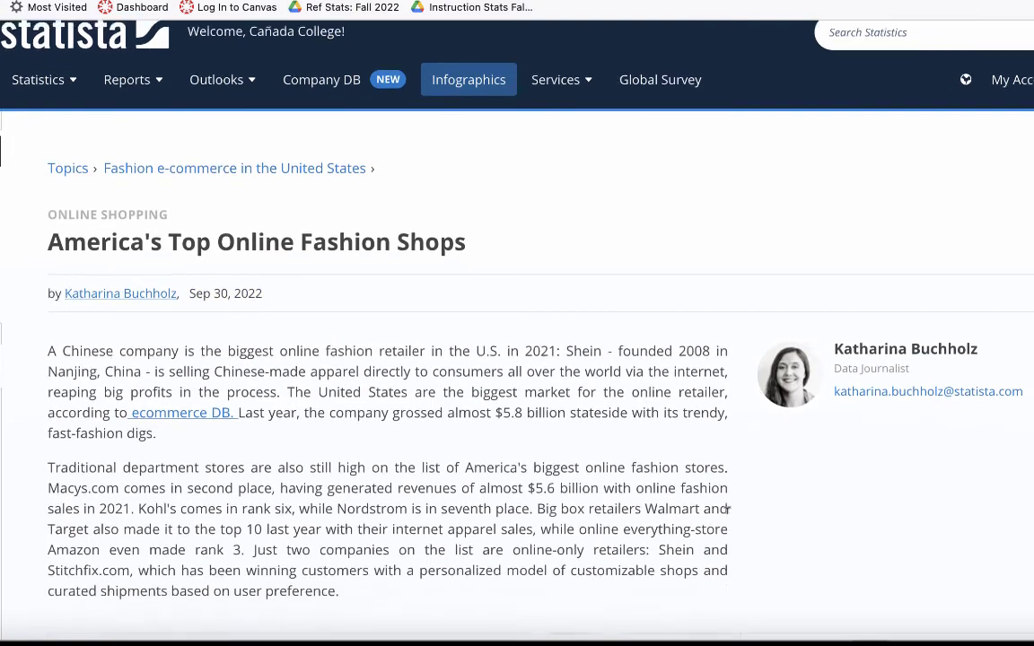
scroll(905, 457, "down", 6)
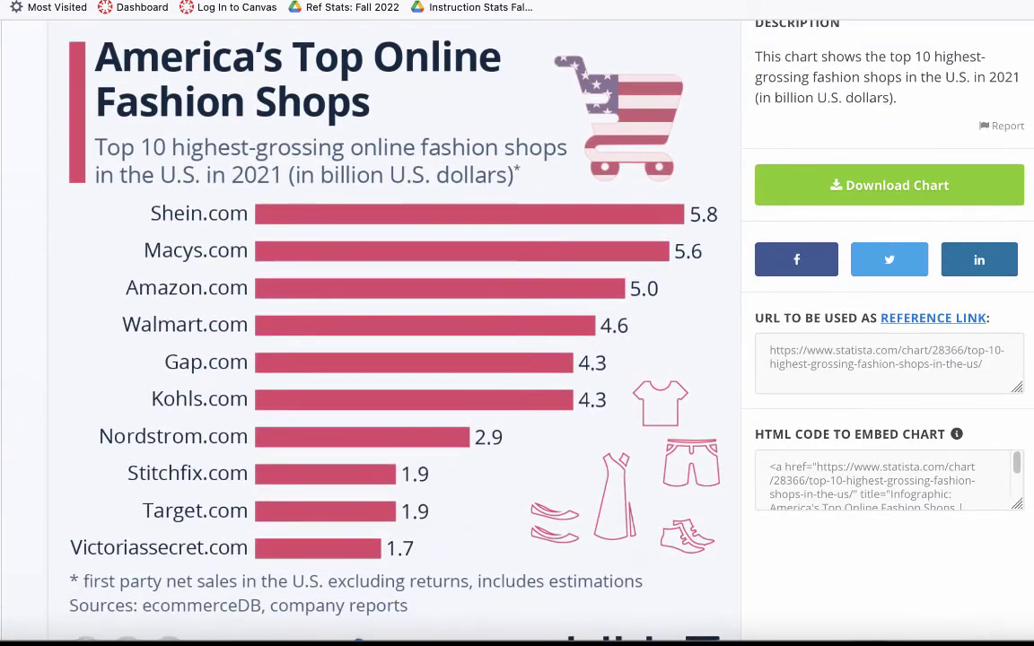
scroll(517, 323, "down", 2)
scroll(517, 323, "down", 2)
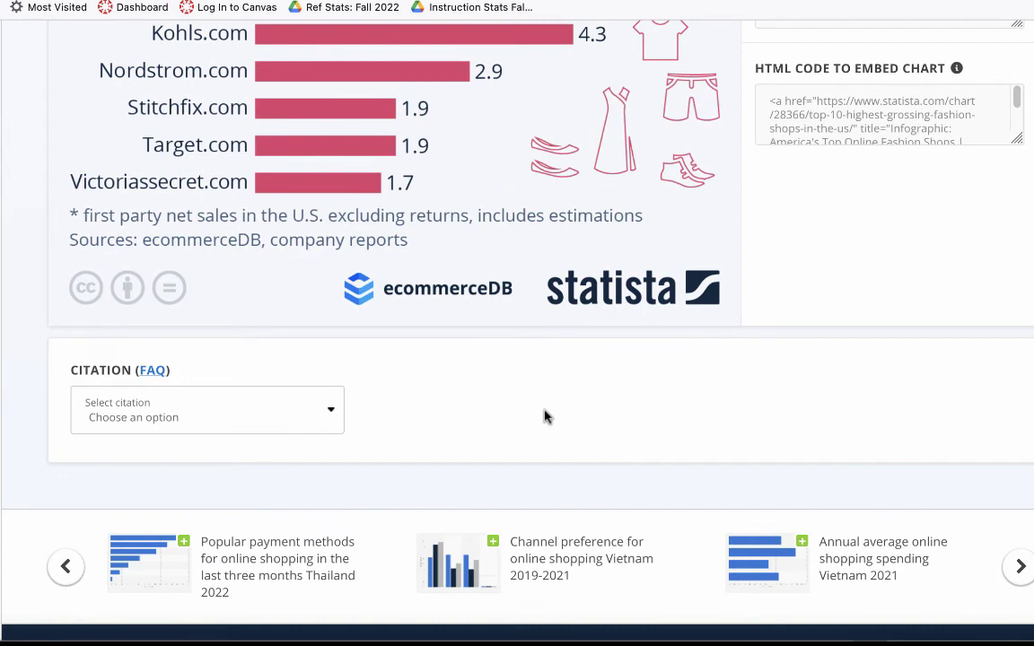
Step: Generate an MLA citation for the infographic, then open its chart as a JPEG via Download Chart
left_click(317, 410)
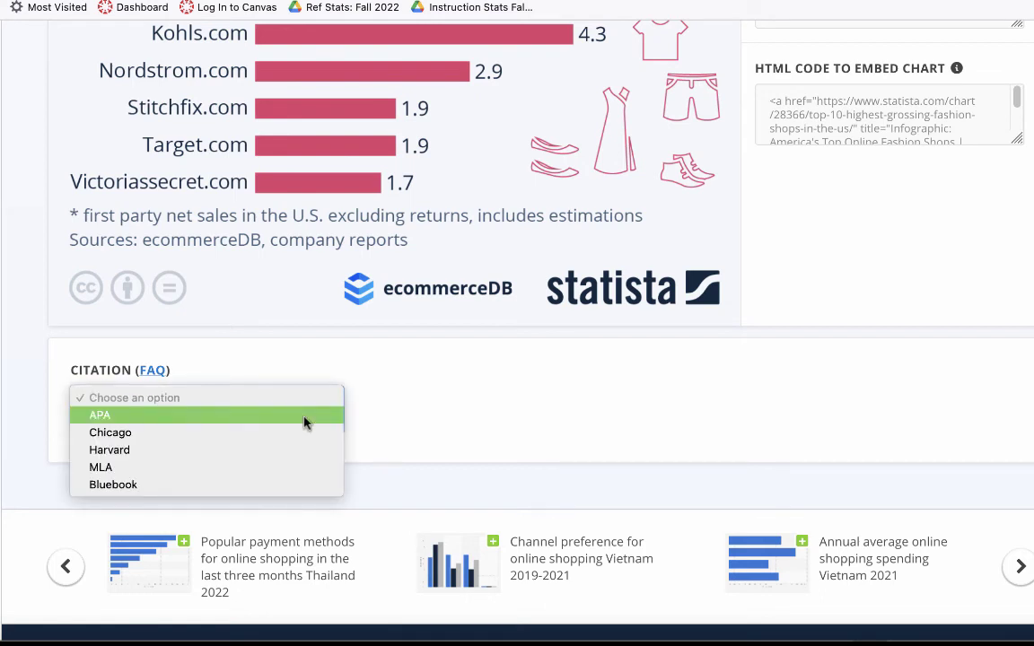
left_click(273, 467)
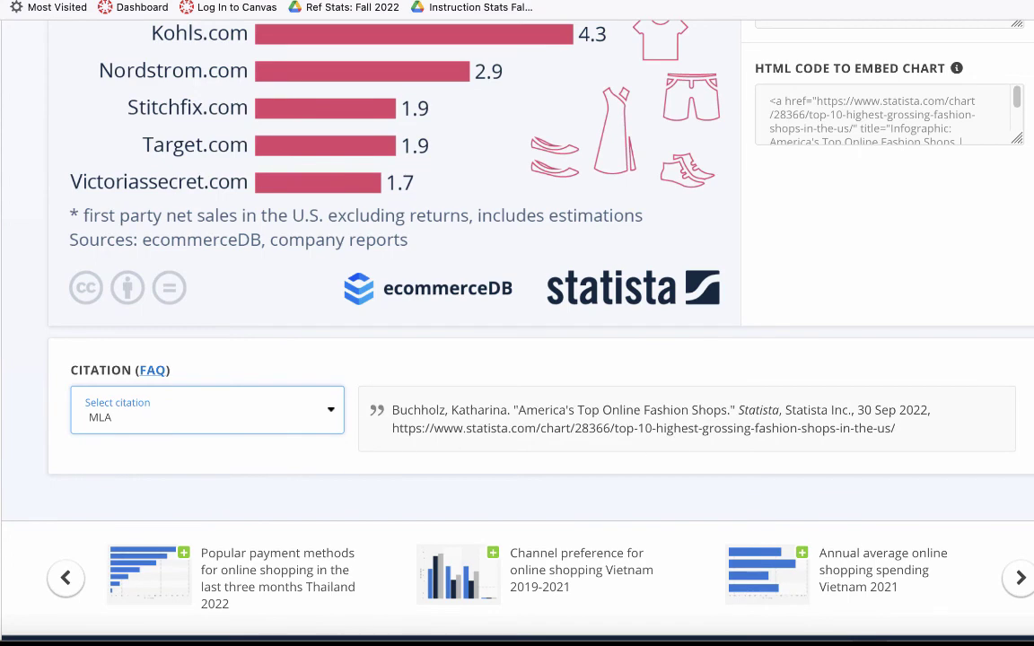
scroll(466, 296, "up", 5)
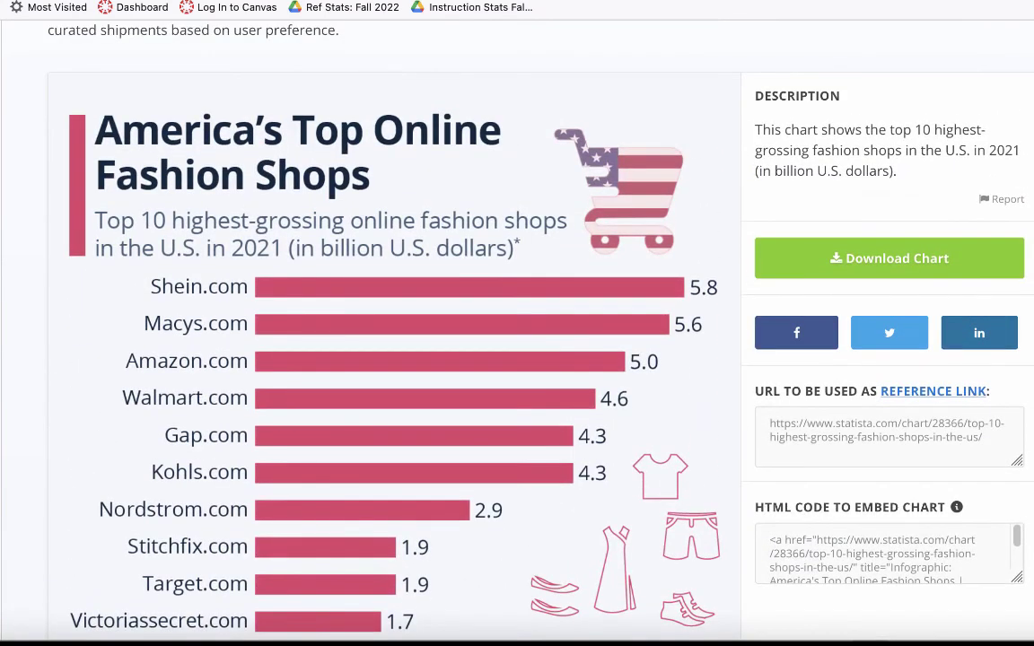
left_click(796, 274)
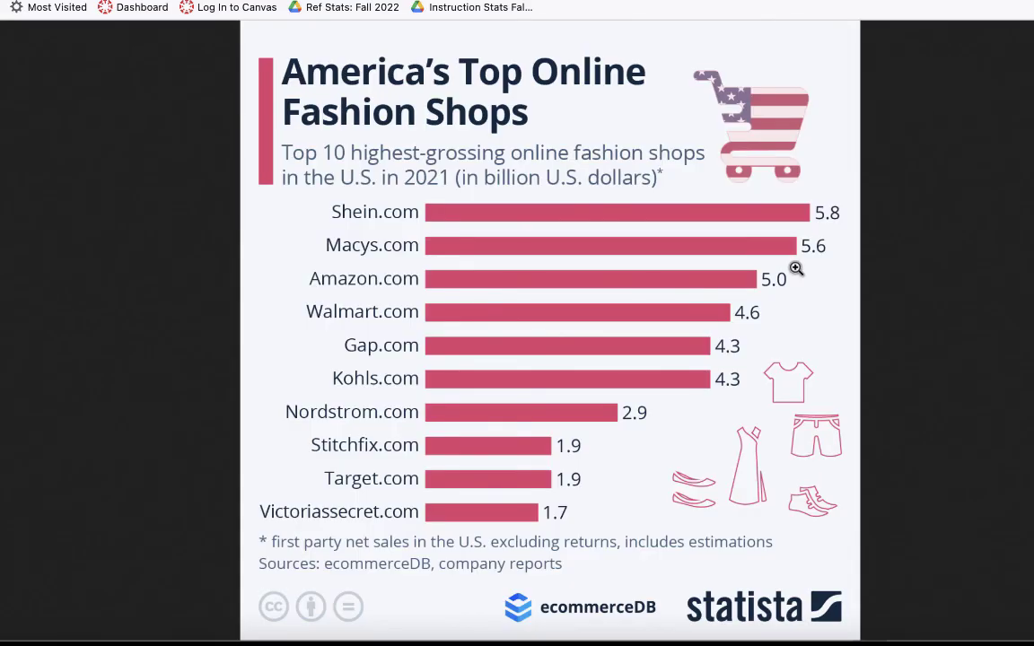